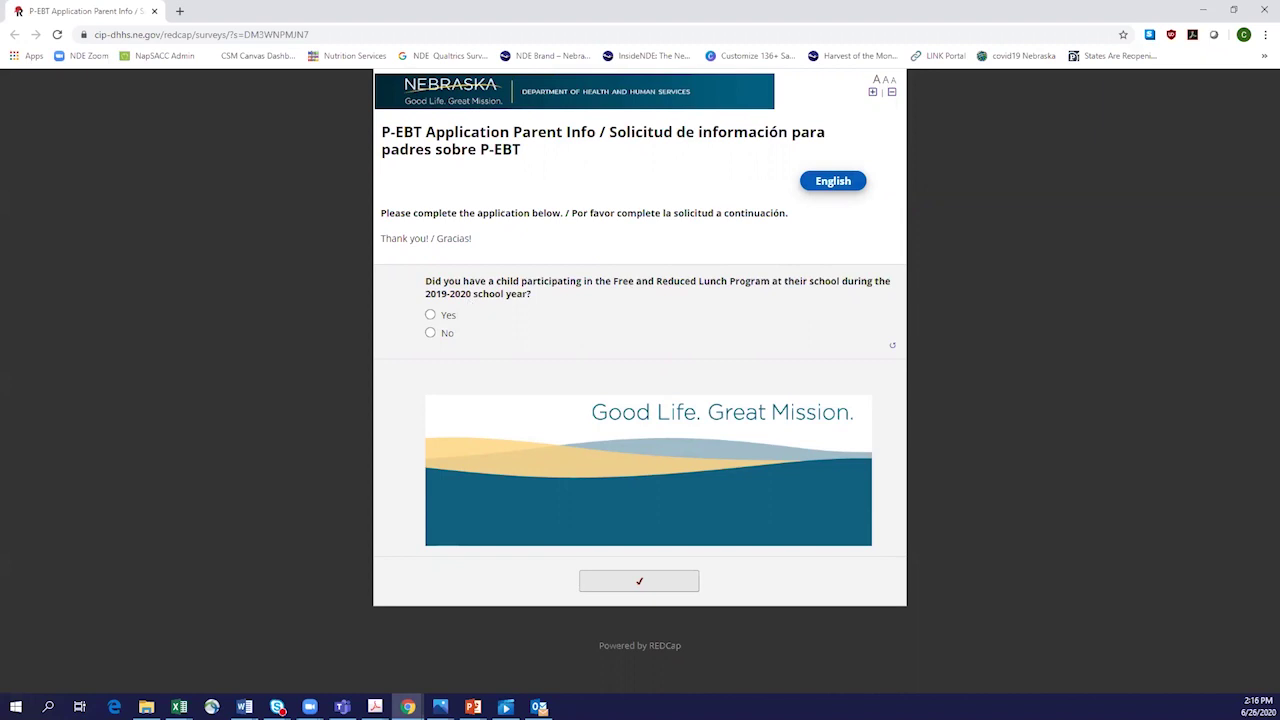
Step: Answer No on the Free and Reduced Lunch question to see the ineligibility note, then change it to Yes
{"action": "left_click", "coordinate": [449, 336]}
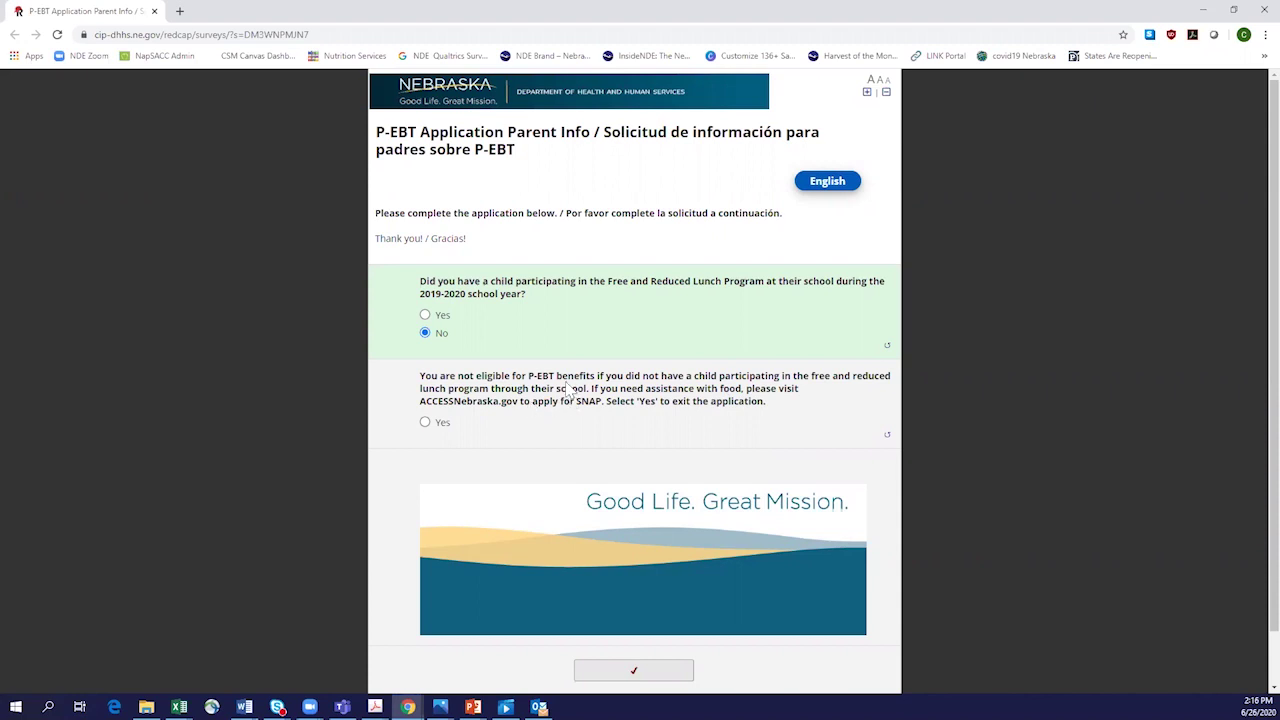
{"action": "left_click", "coordinate": [466, 318]}
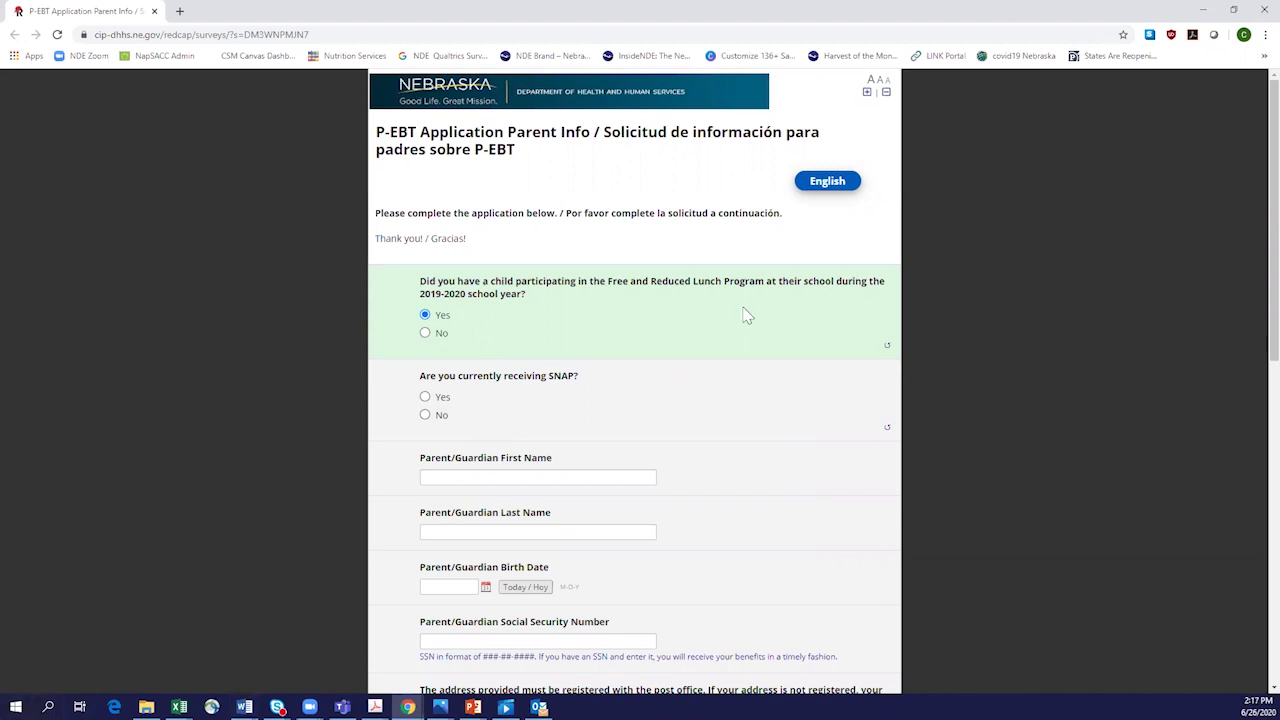
{"action": "scroll", "coordinate": [713, 492], "scroll_direction": "down", "scroll_amount": 2}
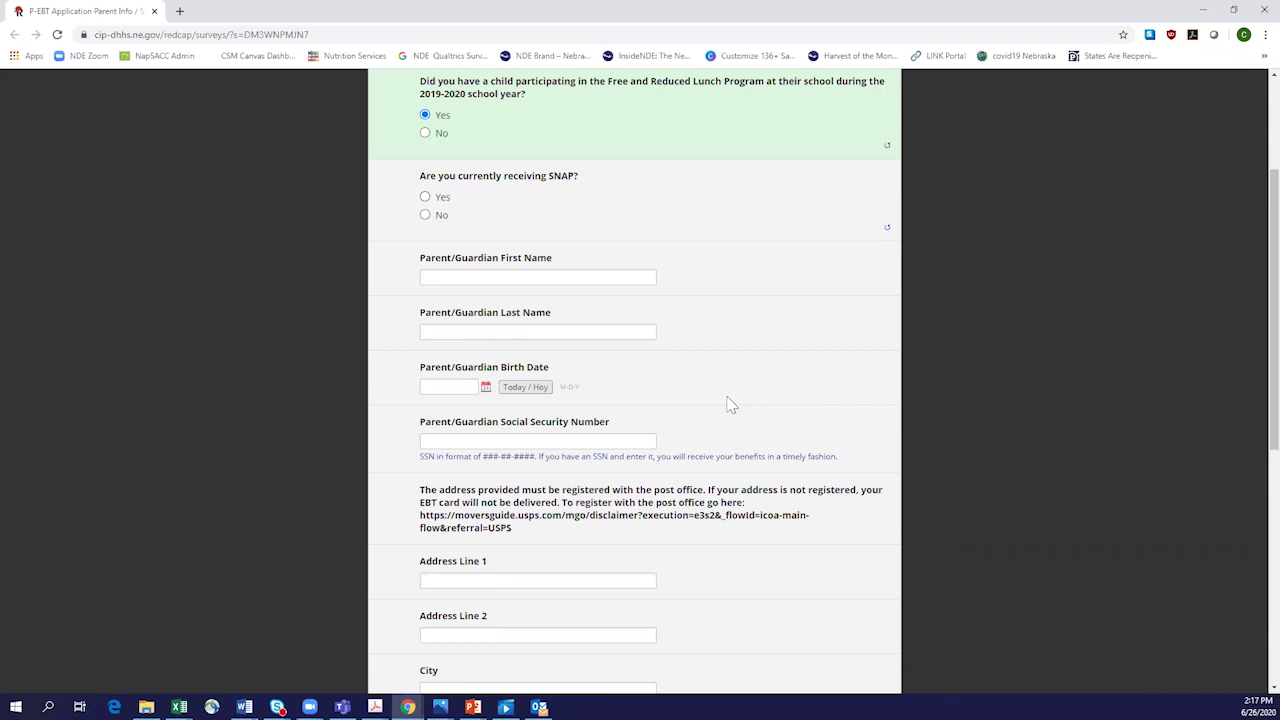
{"action": "scroll", "coordinate": [725, 405], "scroll_direction": "down", "scroll_amount": 4}
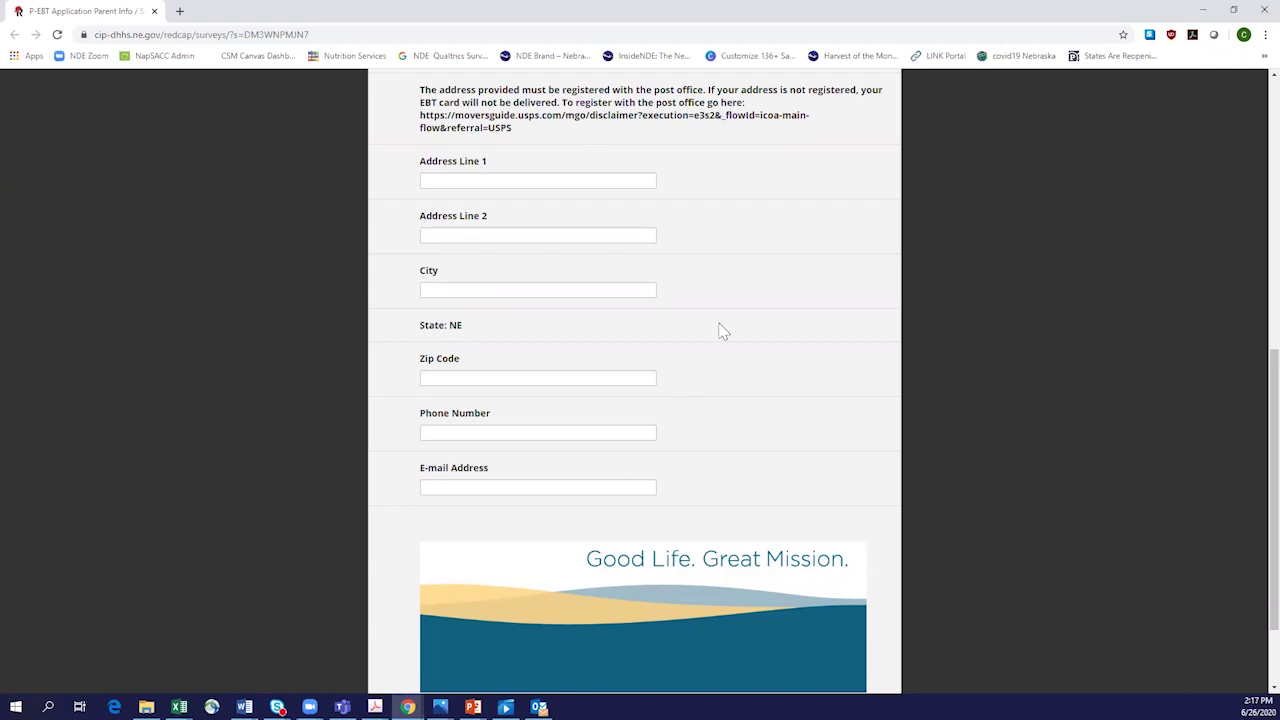
{"action": "scroll", "coordinate": [575, 248], "scroll_direction": "down", "scroll_amount": 2}
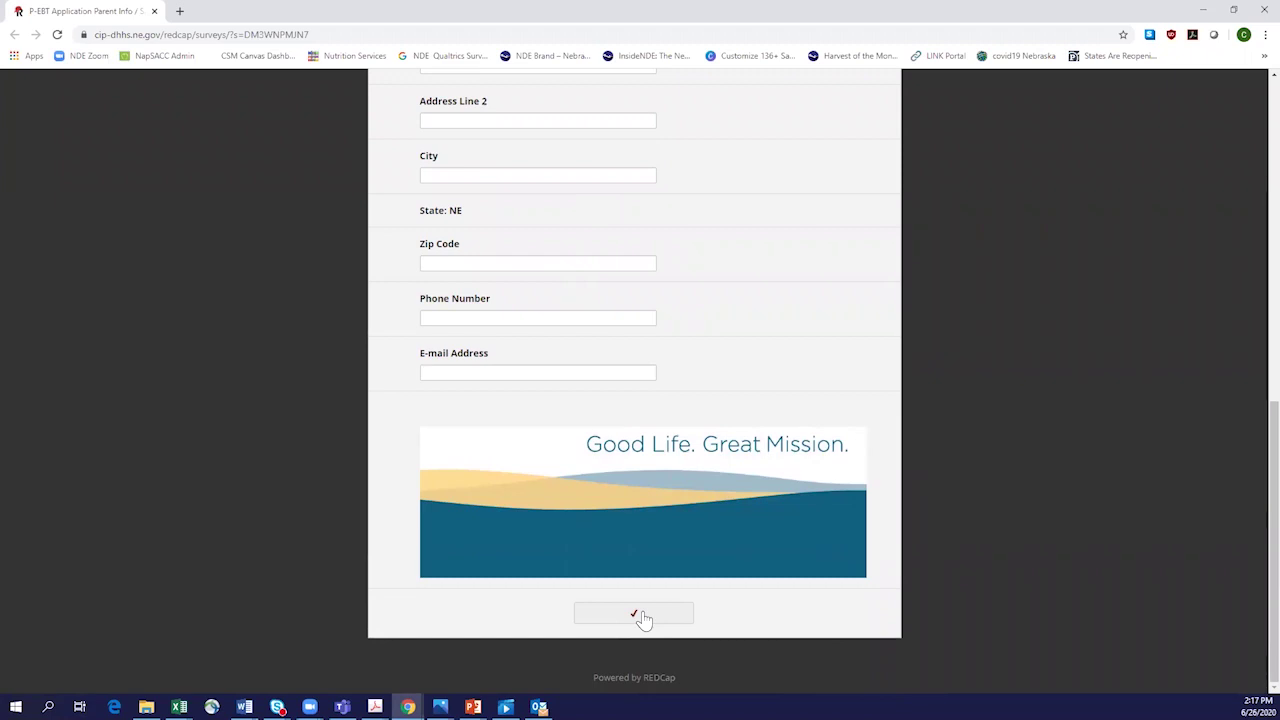
{"action": "left_click", "coordinate": [643, 618]}
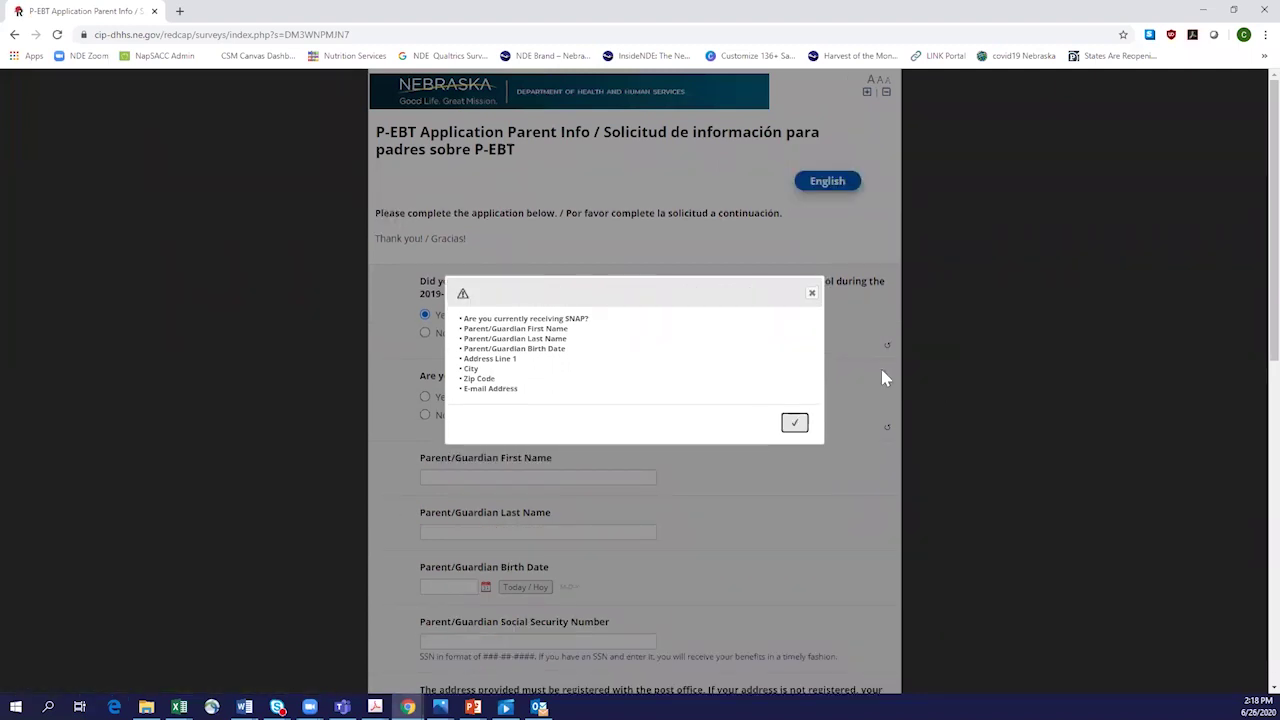
{"action": "left_click", "coordinate": [812, 294]}
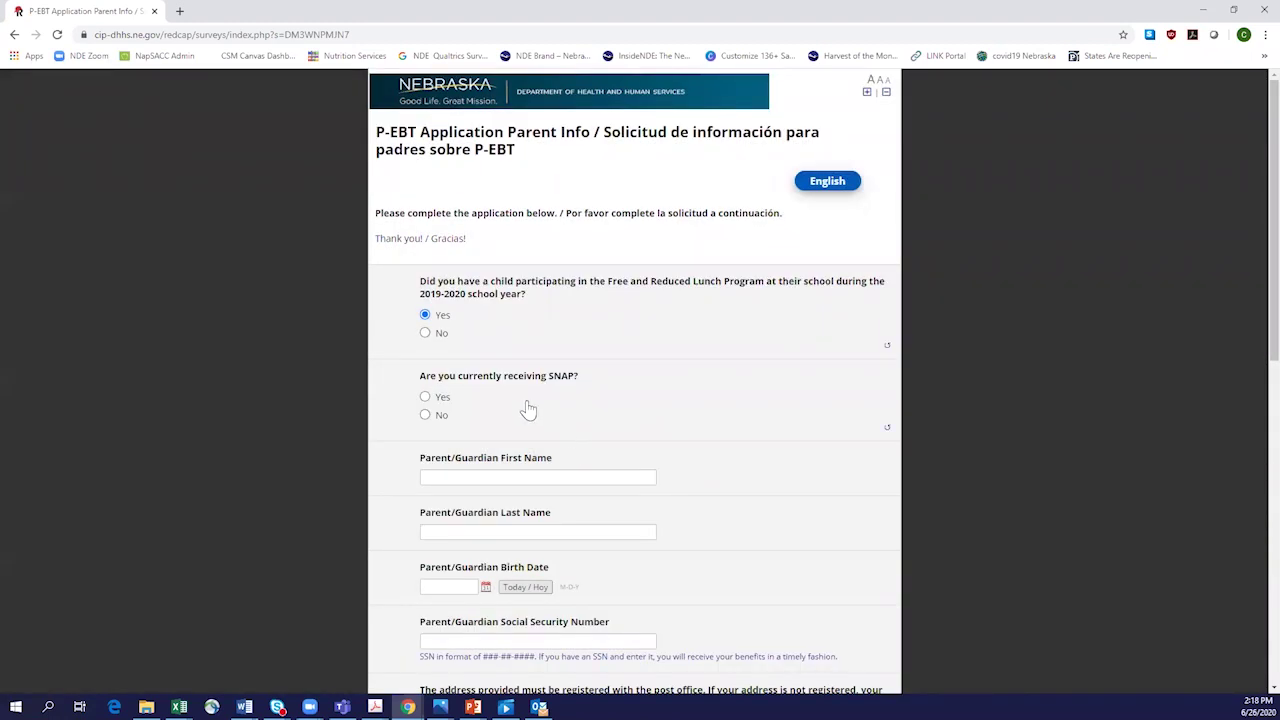
{"action": "scroll", "coordinate": [677, 351], "scroll_direction": "down", "scroll_amount": 3}
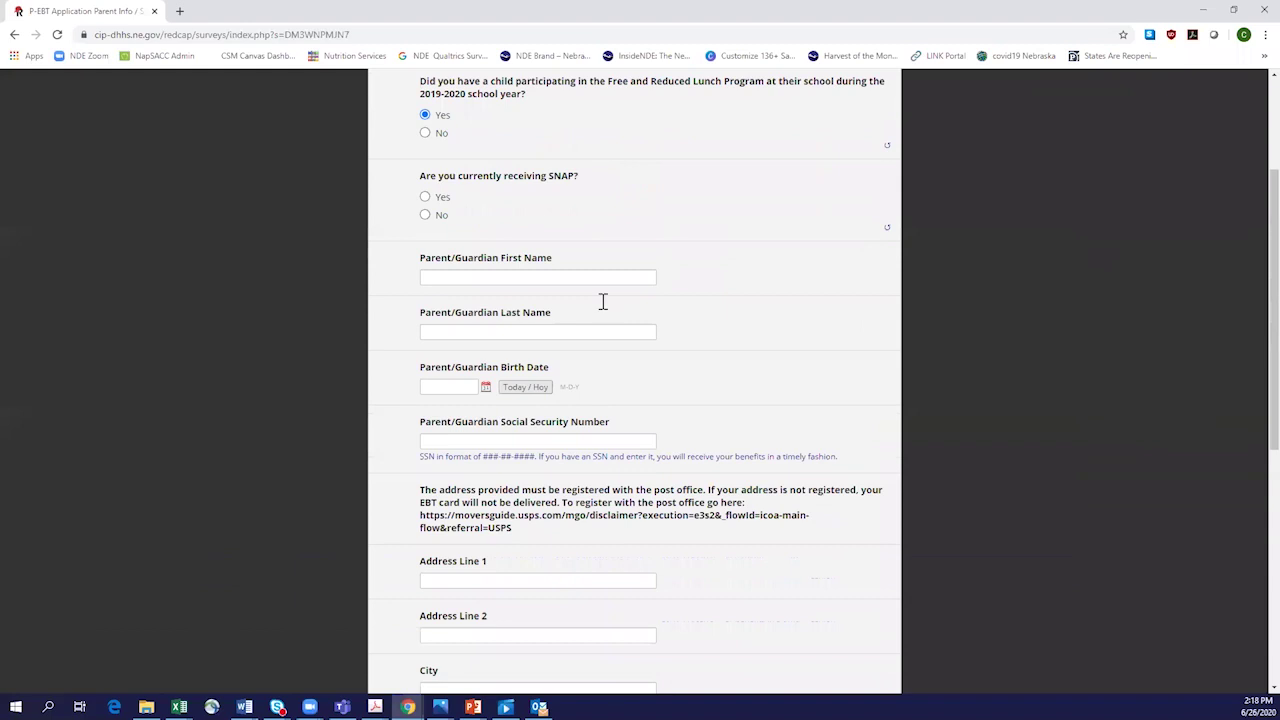
{"action": "left_click", "coordinate": [428, 219]}
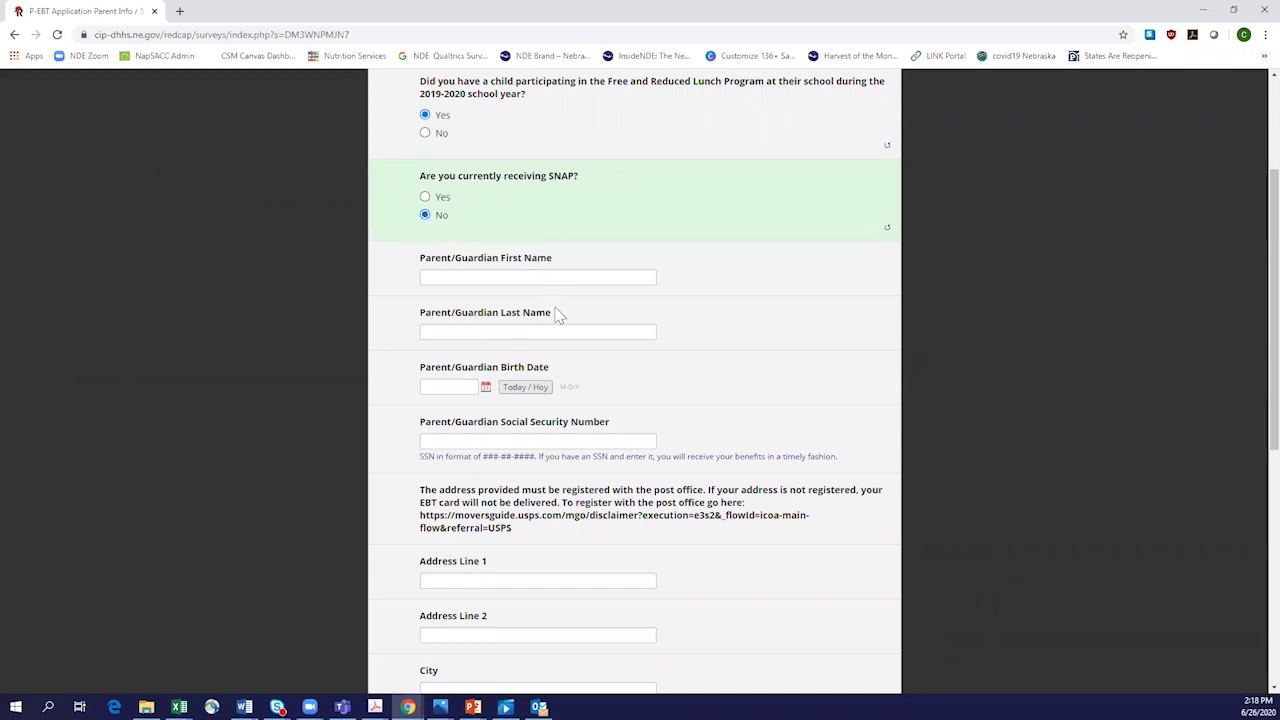
{"action": "left_click", "coordinate": [538, 277]}
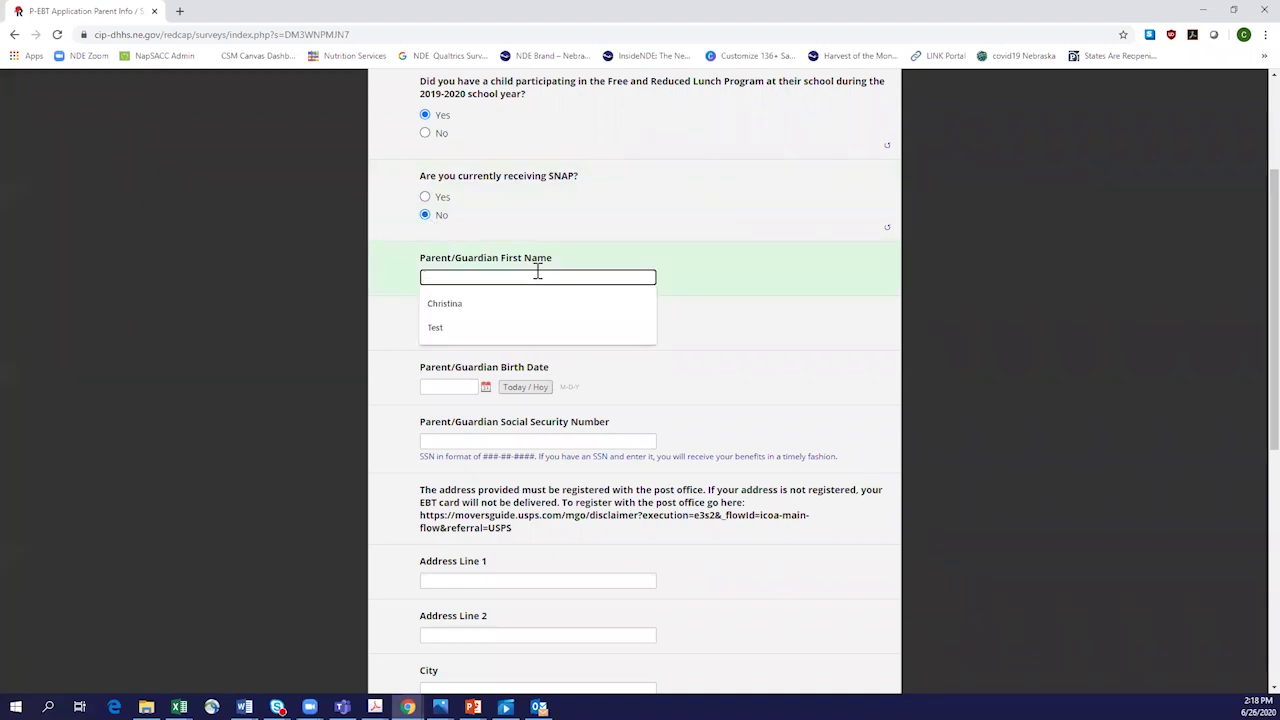
{"action": "left_click", "coordinate": [521, 303]}
{"action": "left_click", "coordinate": [455, 332]}
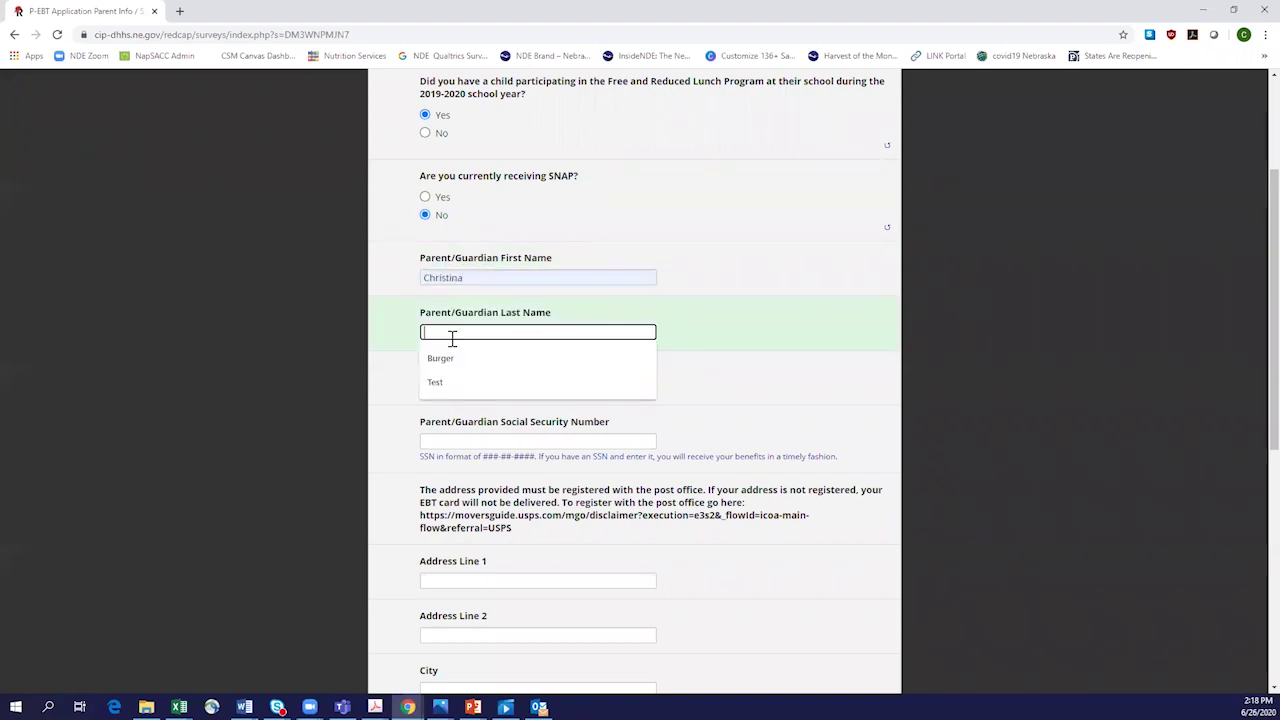
{"action": "left_click", "coordinate": [450, 362]}
{"action": "left_click", "coordinate": [452, 387]}
{"action": "left_click", "coordinate": [445, 411]}
{"action": "left_click", "coordinate": [444, 442]}
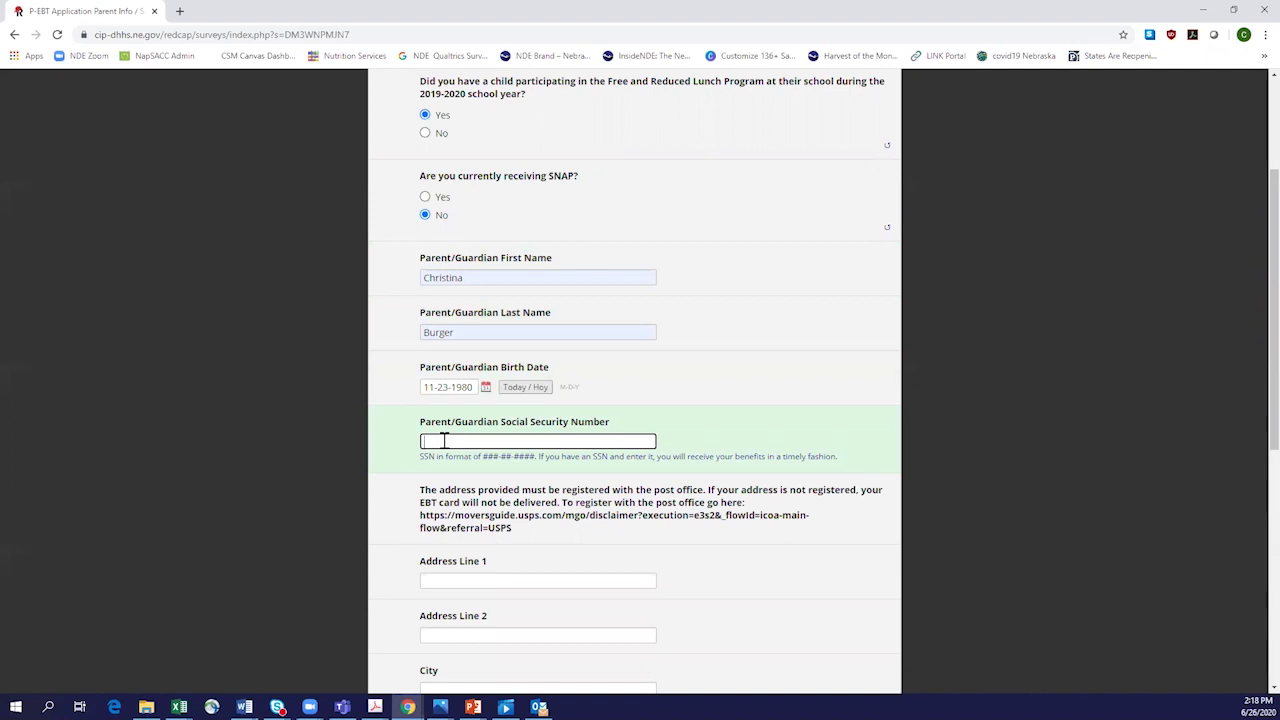
{"action": "type", "text": "555-55-5555"}
Step: Fill in the parent's Lincoln street address, city and zip code from the suggestions
{"action": "scroll", "coordinate": [857, 543], "scroll_direction": "down", "scroll_amount": 2}
{"action": "left_click", "coordinate": [563, 383]}
{"action": "left_click", "coordinate": [500, 416]}
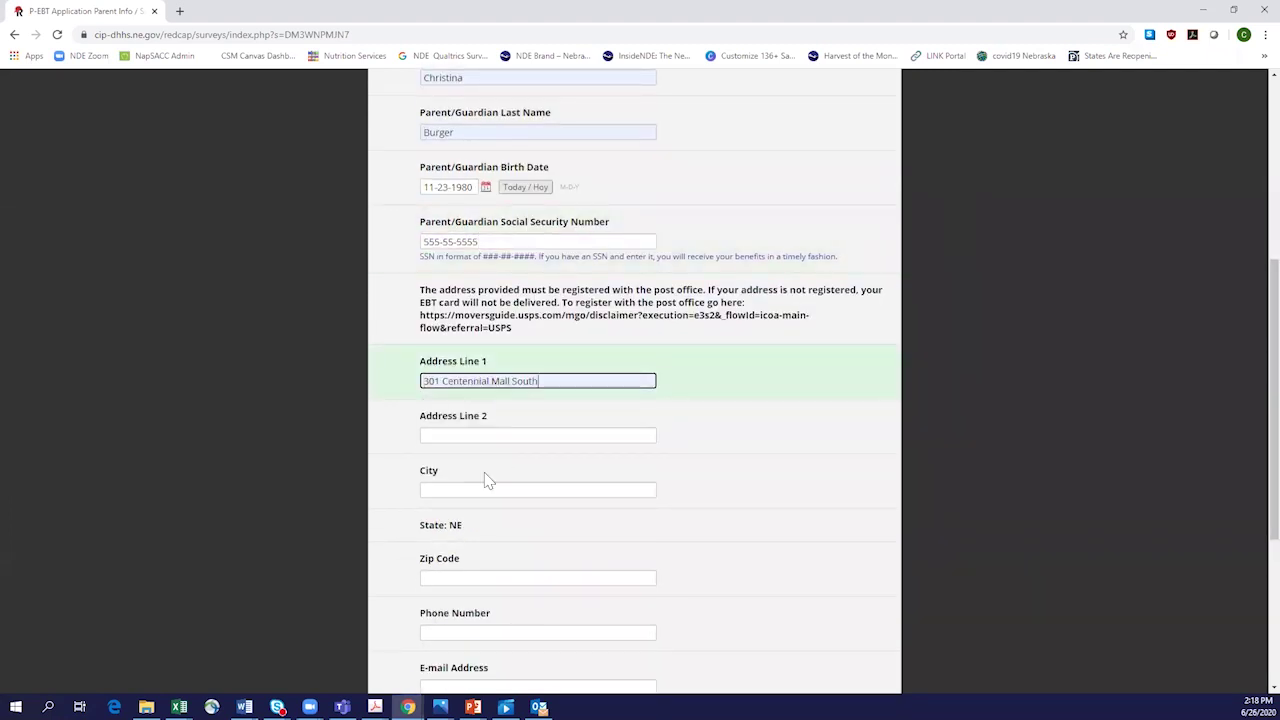
{"action": "scroll", "coordinate": [480, 460], "scroll_direction": "down", "scroll_amount": 1}
{"action": "left_click", "coordinate": [457, 420]}
{"action": "left_click", "coordinate": [451, 455]}
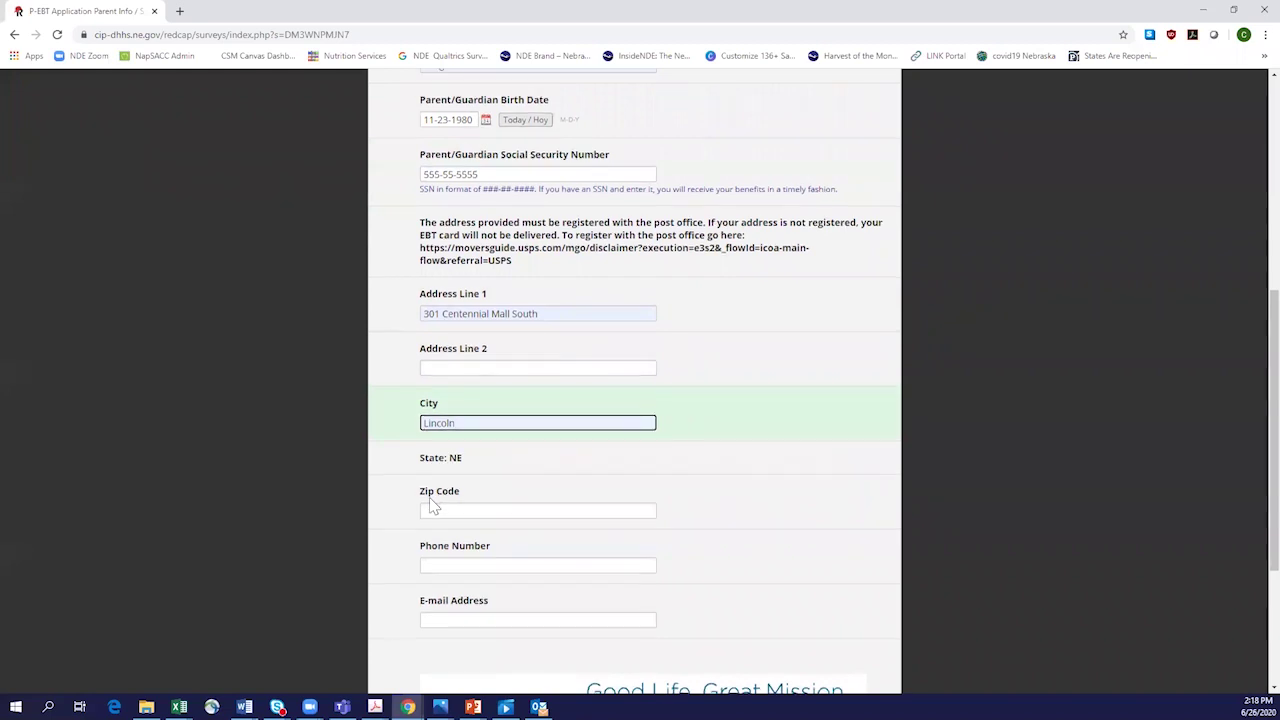
{"action": "scroll", "coordinate": [437, 509], "scroll_direction": "down", "scroll_amount": 1}
{"action": "left_click", "coordinate": [437, 444]}
{"action": "left_click", "coordinate": [446, 471]}
Step: Enter the parent's phone number and e-mail address, then submit the parent info page
{"action": "left_click", "coordinate": [453, 500]}
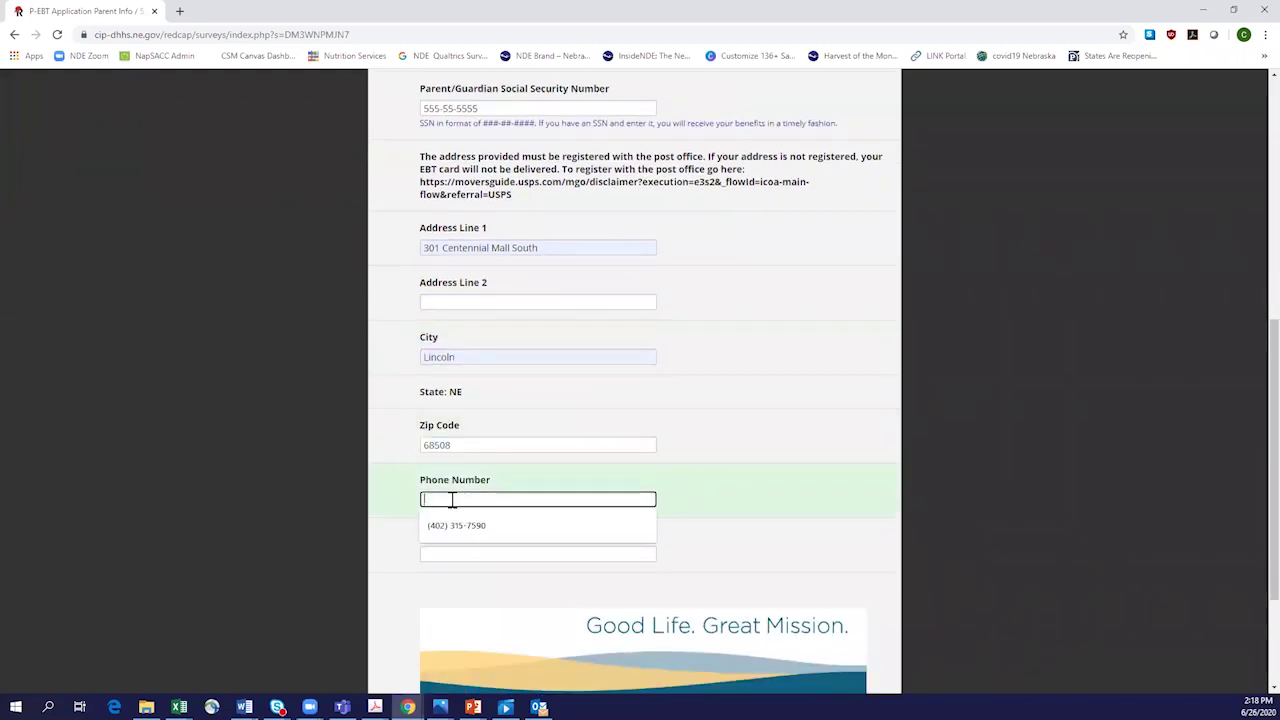
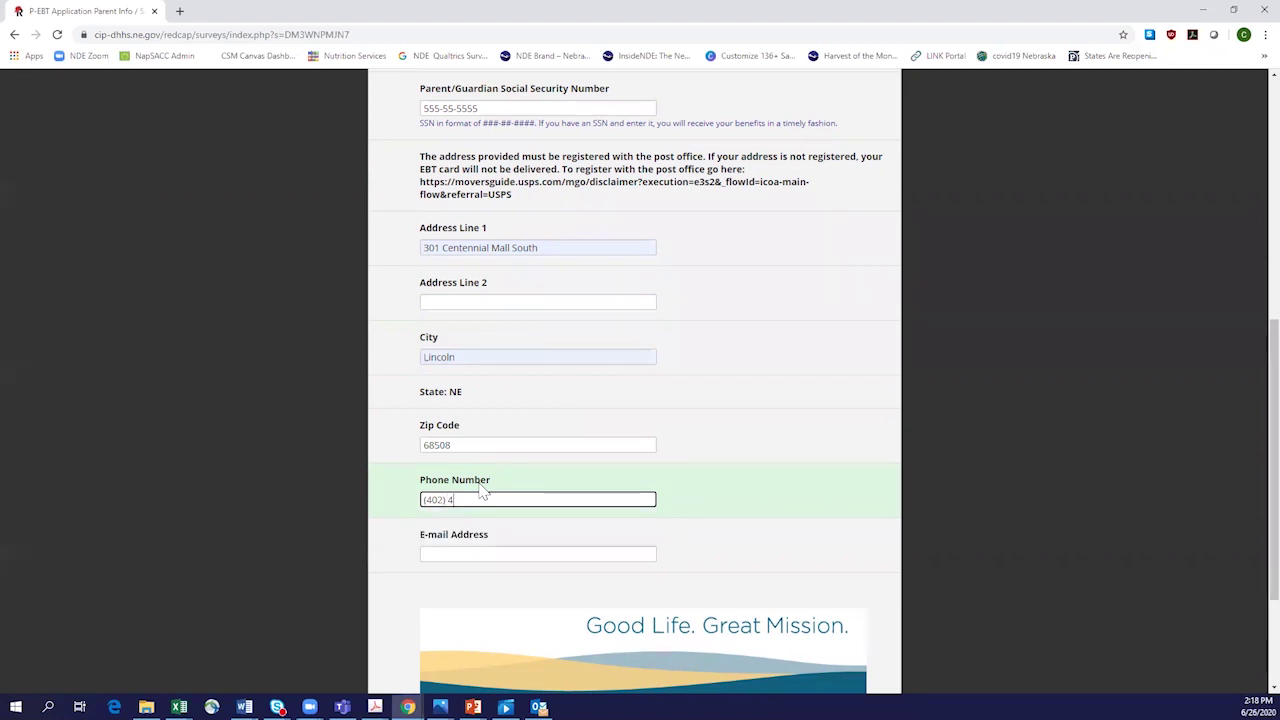
{"action": "left_click", "coordinate": [472, 552]}
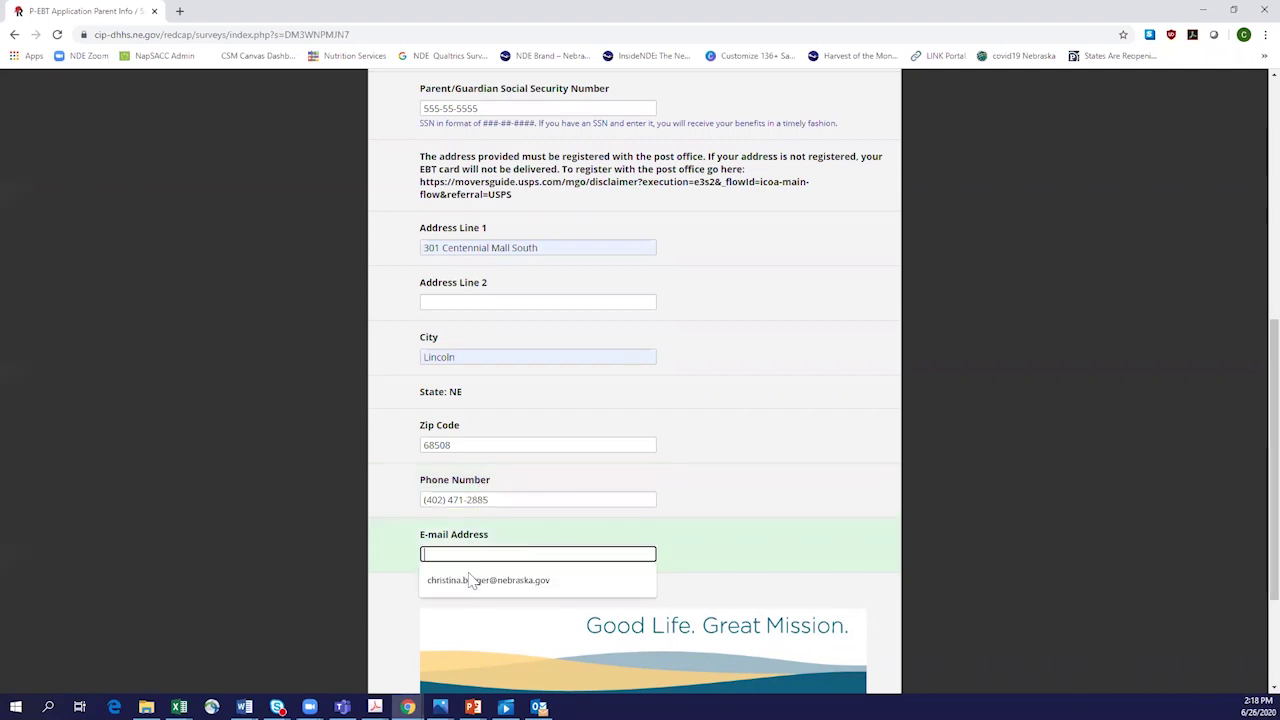
{"action": "left_click", "coordinate": [468, 580]}
{"action": "scroll", "coordinate": [795, 480], "scroll_direction": "down", "scroll_amount": 2}
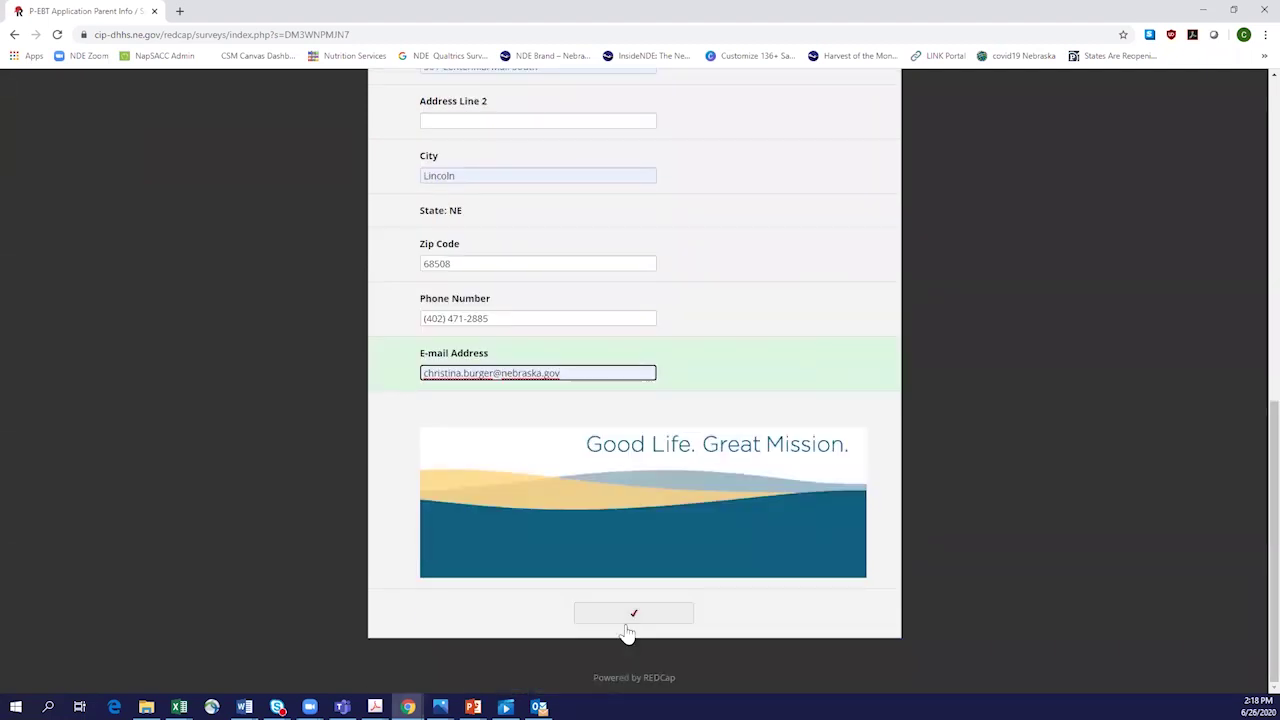
{"action": "left_click", "coordinate": [634, 620]}
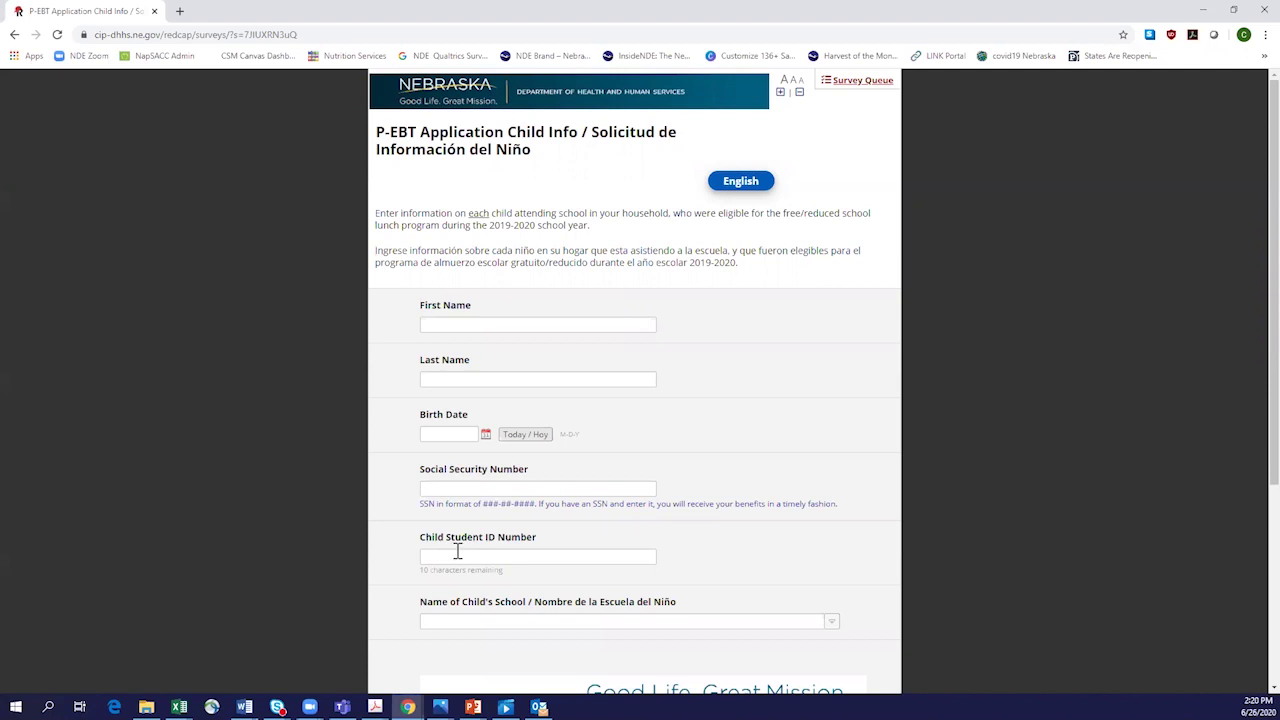
{"action": "scroll", "coordinate": [457, 551], "scroll_direction": "down", "scroll_amount": 1}
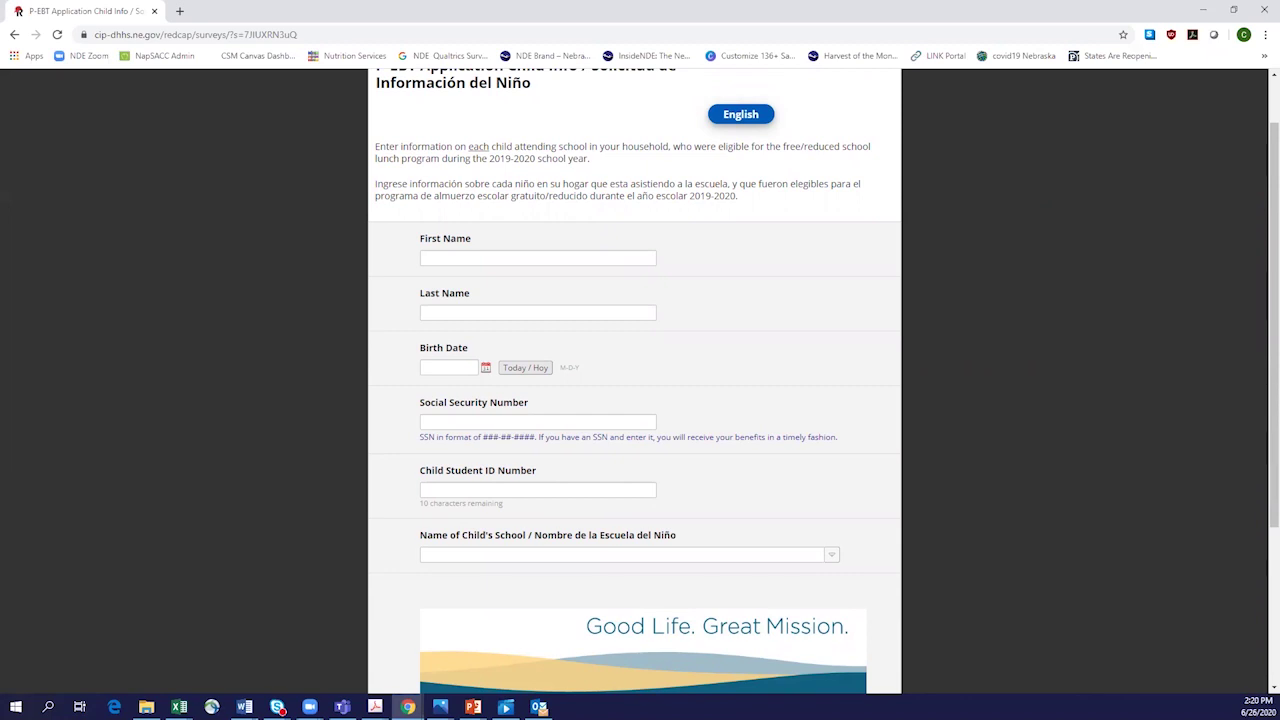
{"action": "left_click", "coordinate": [531, 257]}
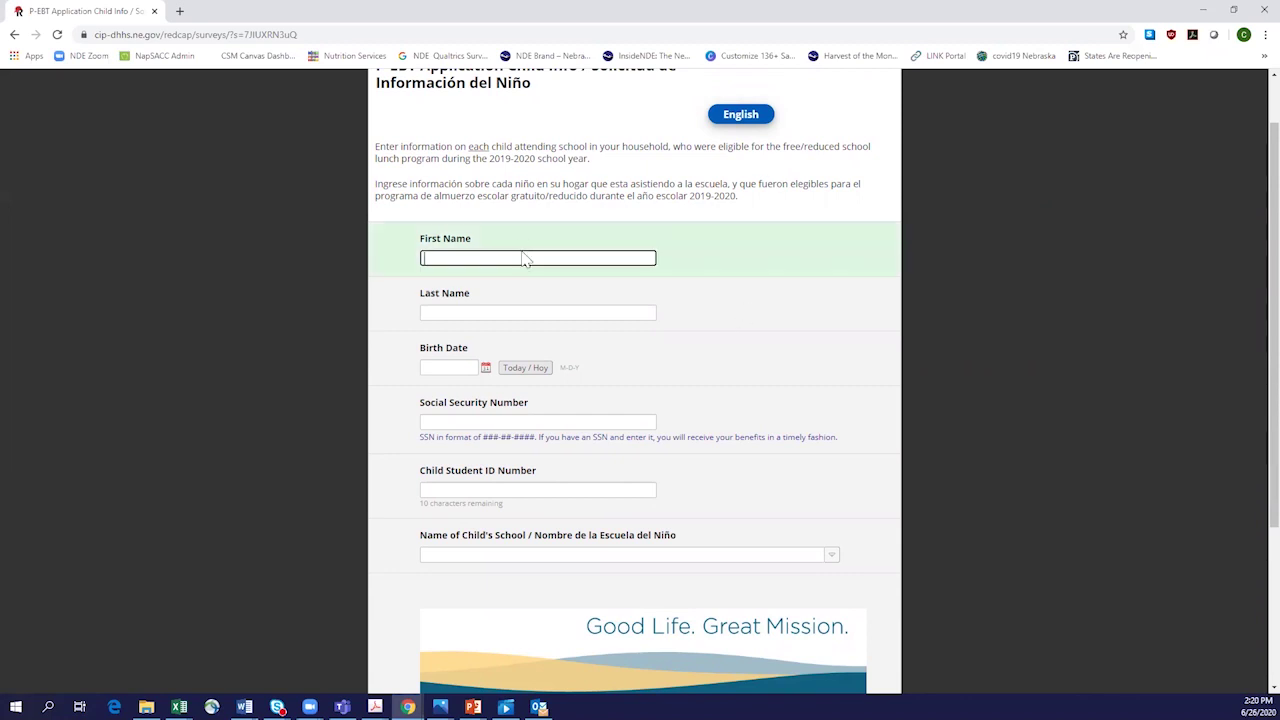
{"action": "scroll", "coordinate": [522, 258], "scroll_direction": "up", "scroll_amount": 1}
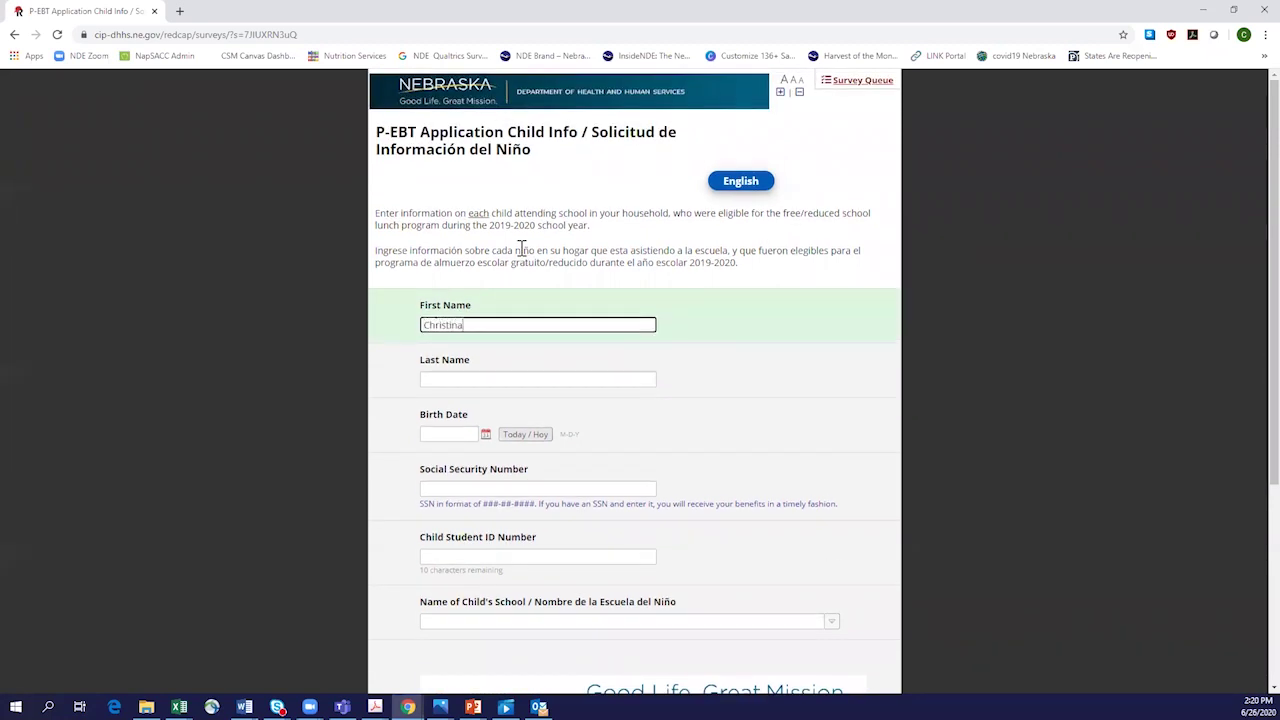
{"action": "key", "text": "Tab"}
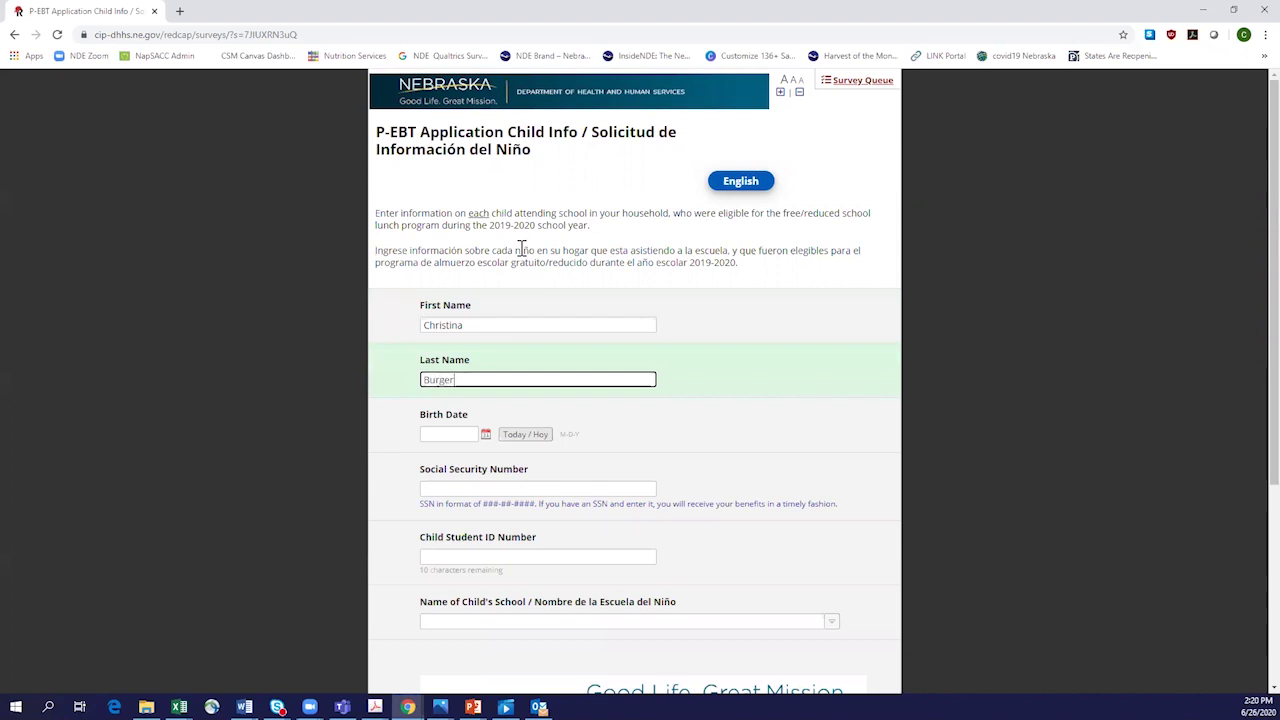
{"action": "left_click", "coordinate": [480, 440]}
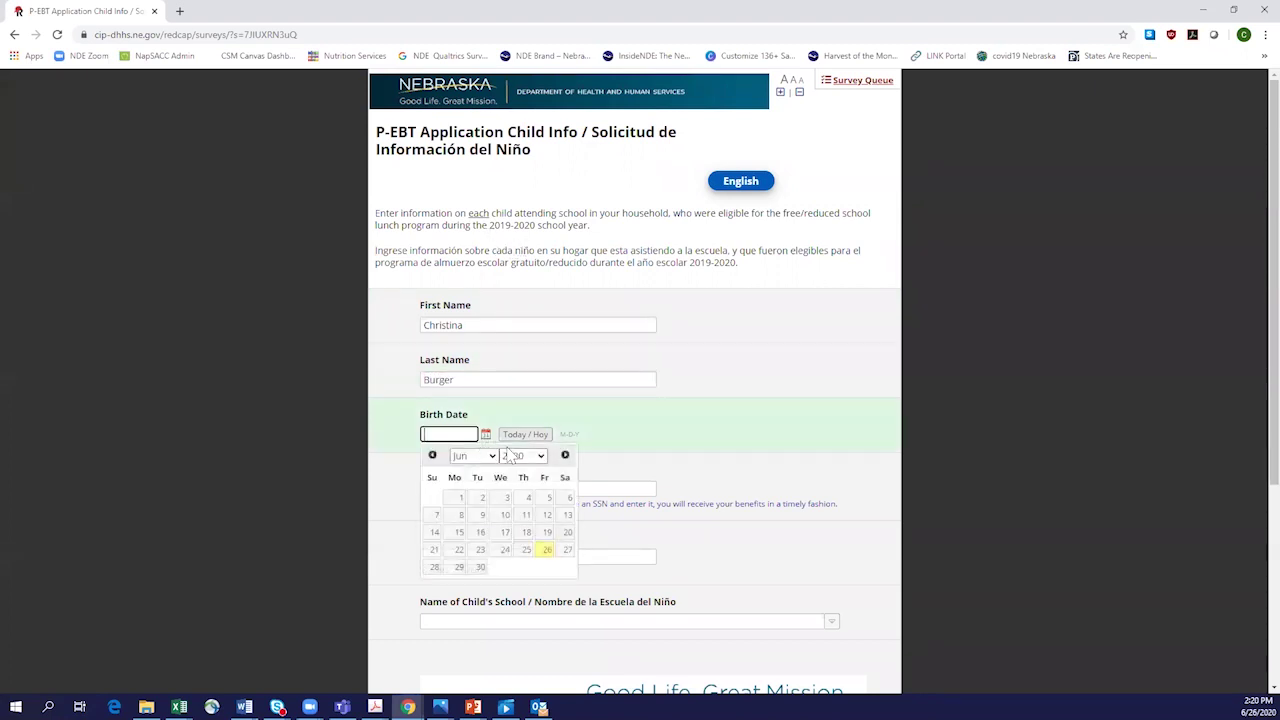
{"action": "left_click", "coordinate": [538, 456]}
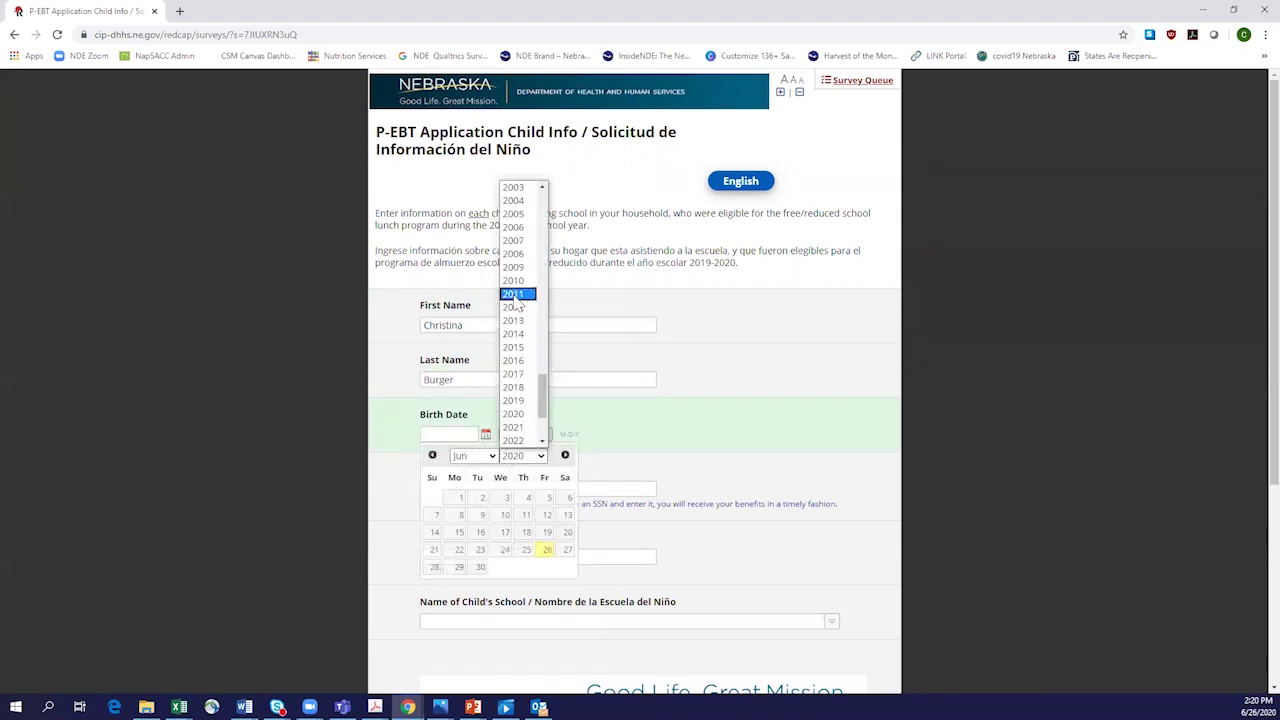
{"action": "left_click", "coordinate": [517, 305]}
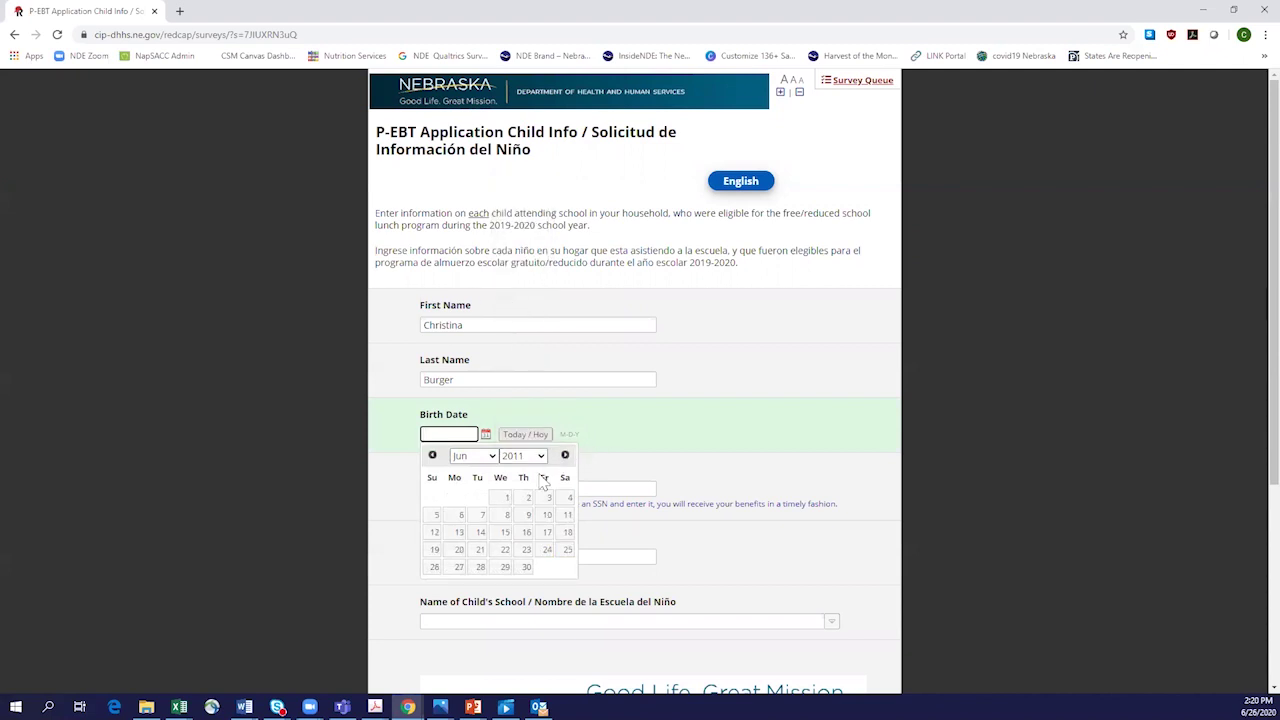
{"action": "left_click", "coordinate": [524, 514]}
Step: Enter the child's social security number and student ID number
{"action": "left_click", "coordinate": [541, 489]}
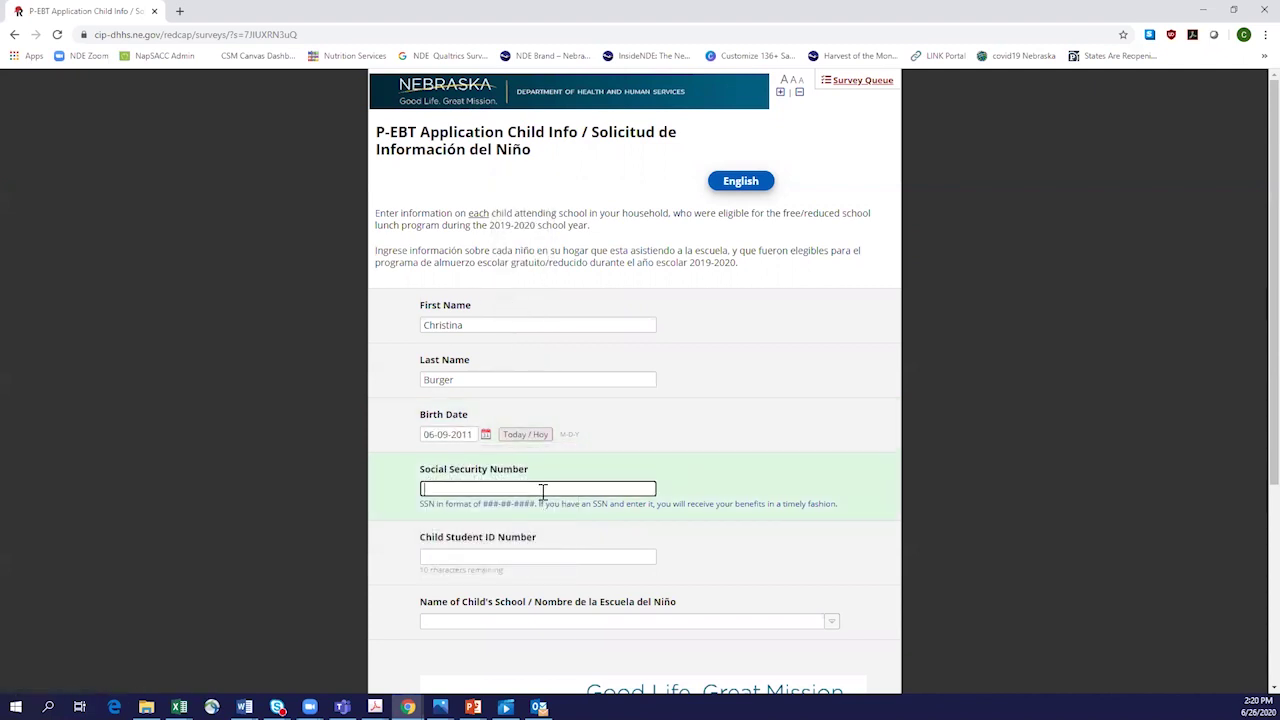
{"action": "type", "text": "777-77-7777"}
{"action": "left_click", "coordinate": [449, 556]}
{"action": "type", "text": "1"}
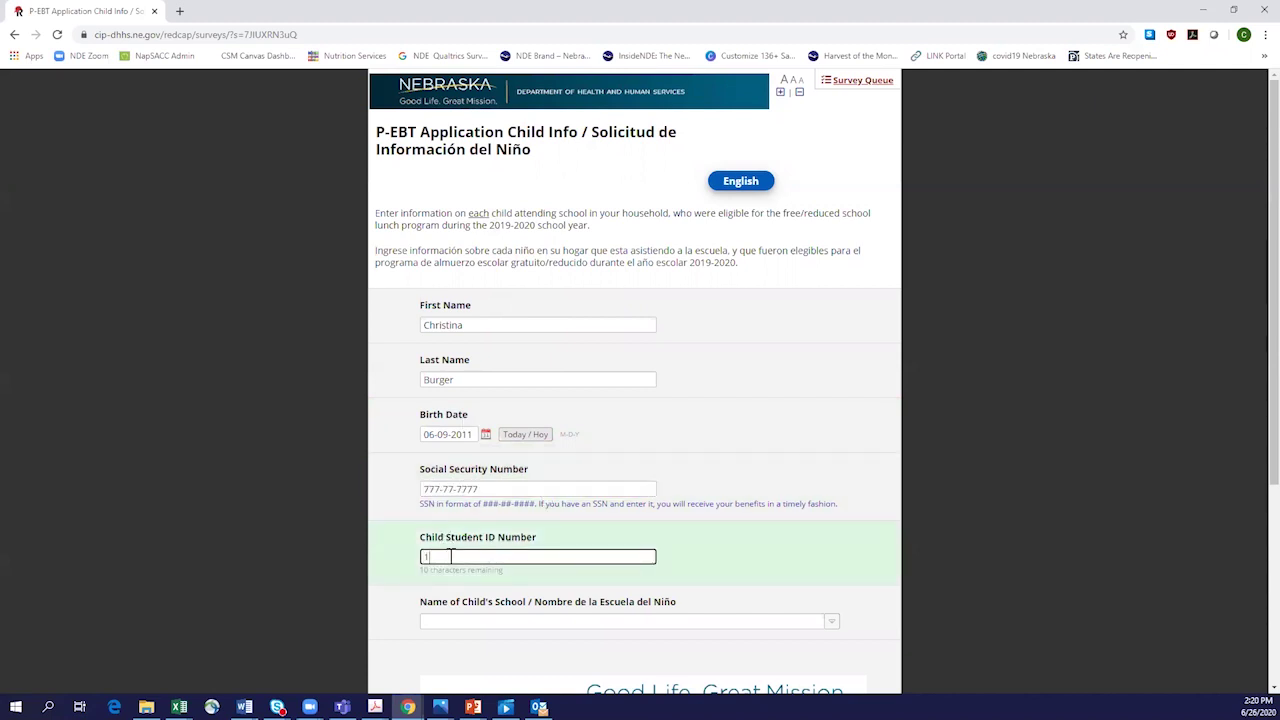
{"action": "type", "text": "234567"}
Step: Choose AMHERST PUBLIC SCHOOLS - AMHERST HIGH SCHOOL as the child's school
{"action": "scroll", "coordinate": [558, 622], "scroll_direction": "down", "scroll_amount": 2}
{"action": "left_click", "coordinate": [524, 487]}
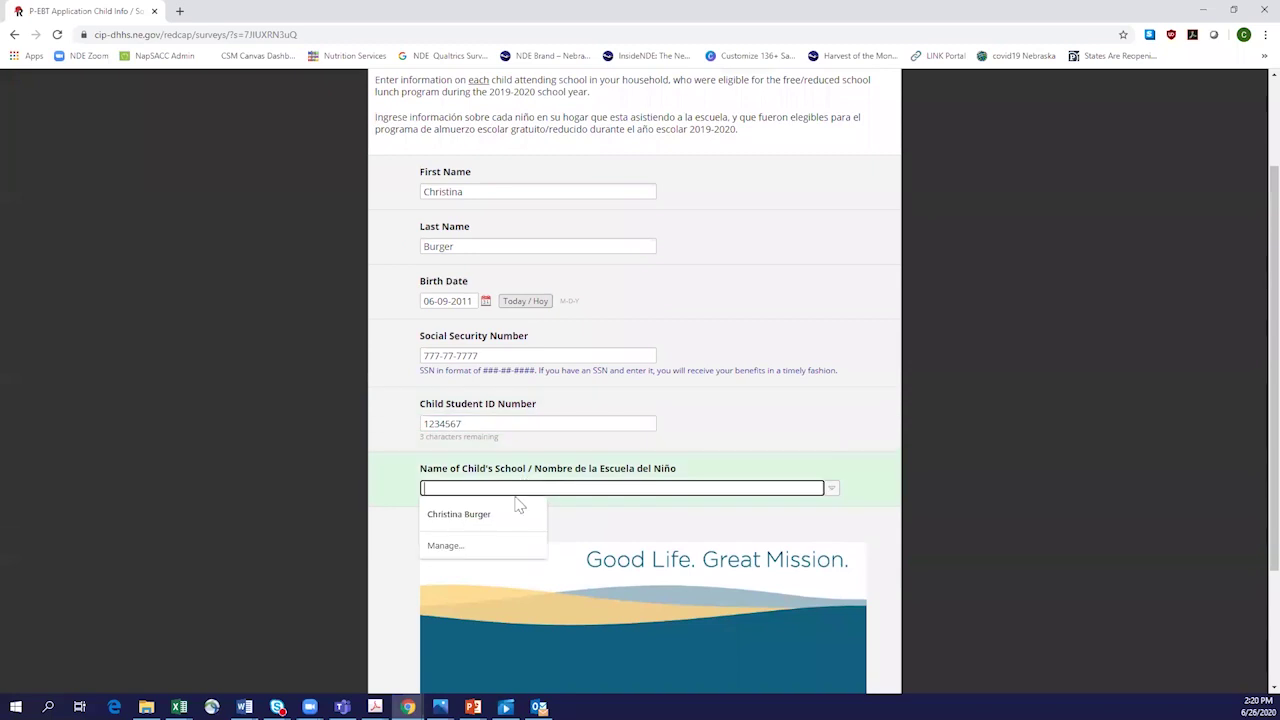
{"action": "left_click", "coordinate": [831, 489]}
{"action": "left_click", "coordinate": [831, 490]}
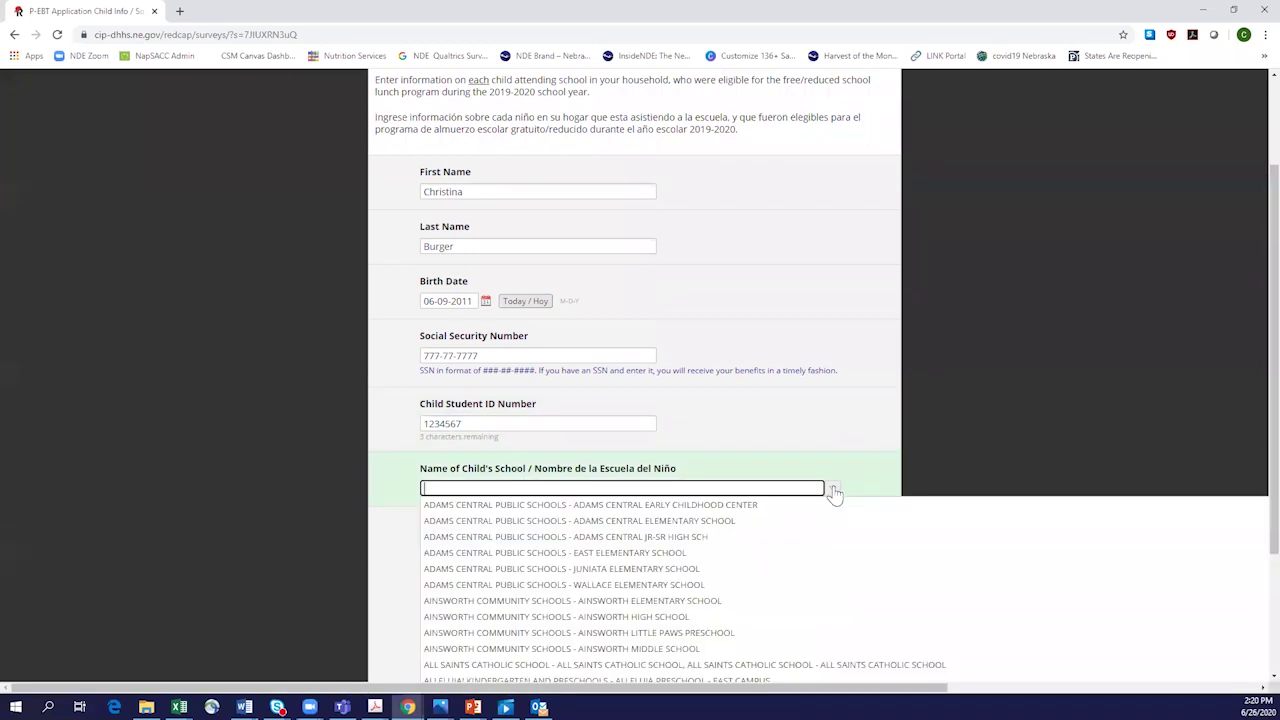
{"action": "scroll", "coordinate": [689, 583], "scroll_direction": "down", "scroll_amount": 2}
{"action": "scroll", "coordinate": [655, 585], "scroll_direction": "down", "scroll_amount": 3}
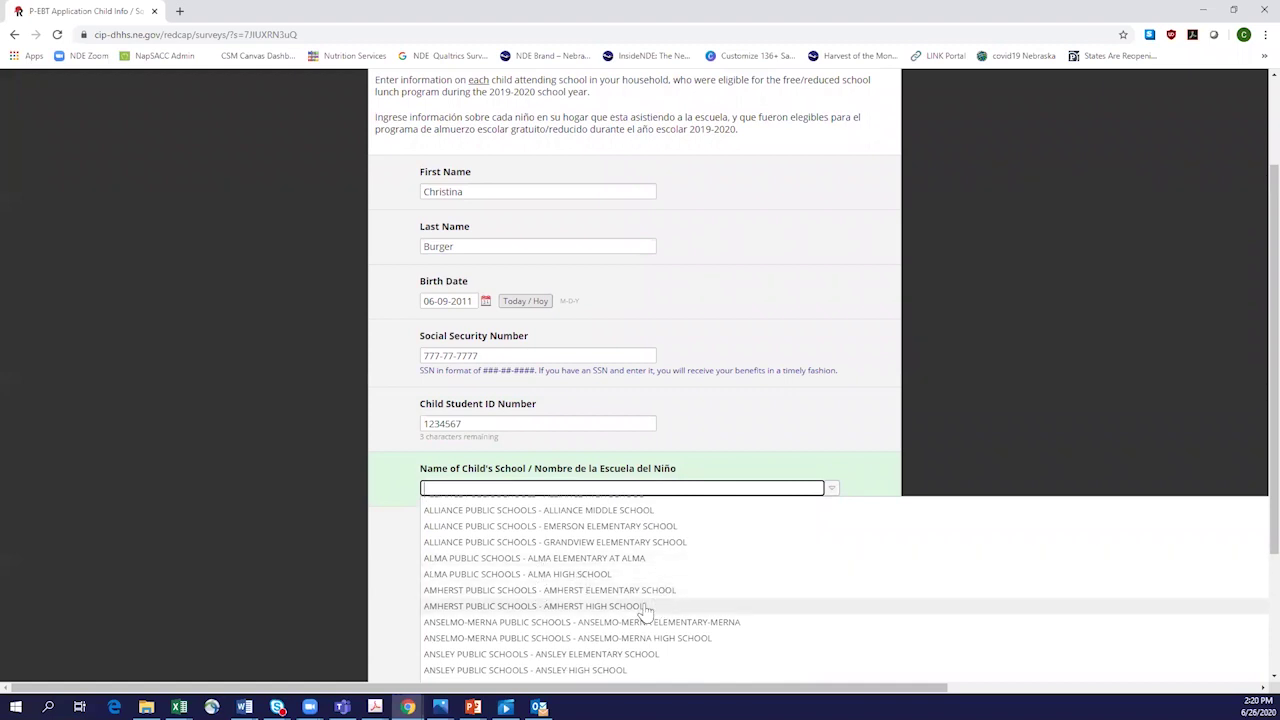
{"action": "left_click", "coordinate": [590, 605]}
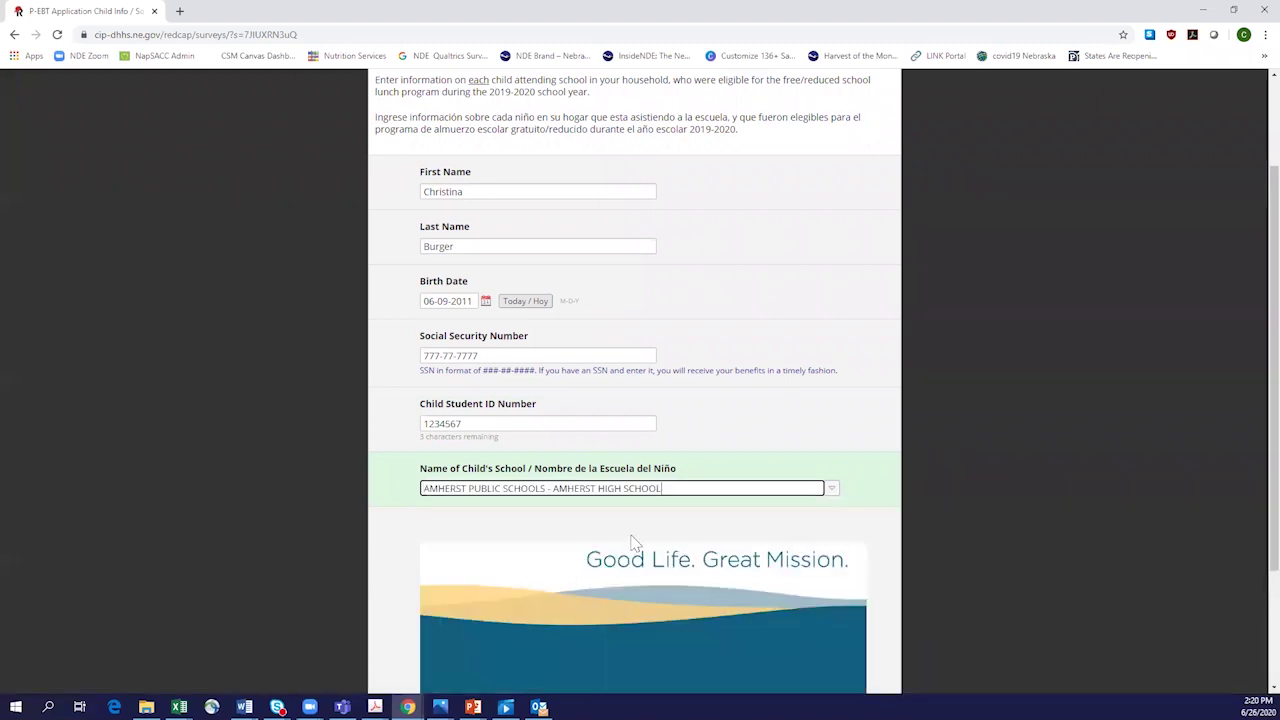
{"action": "scroll", "coordinate": [589, 610], "scroll_direction": "down", "scroll_amount": 2}
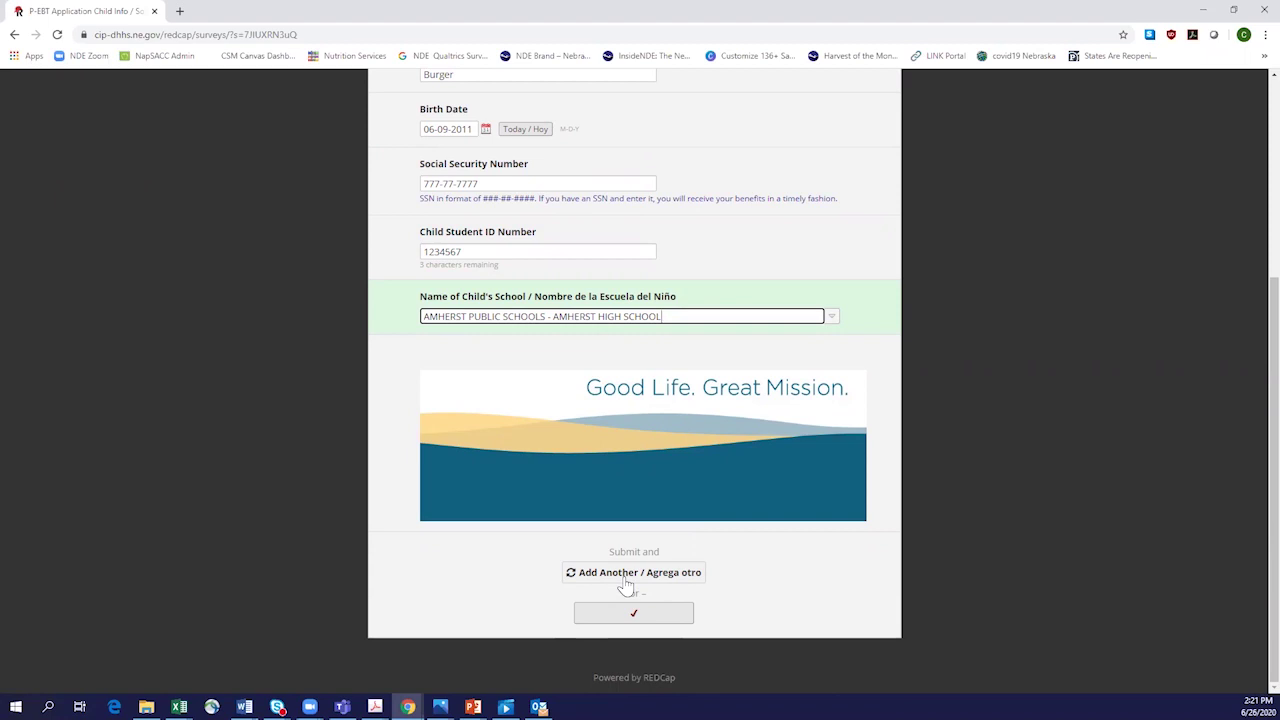
Step: Submit the child info page to reach Submit Info, then close the browser to return to the slides
{"action": "left_click", "coordinate": [622, 615]}
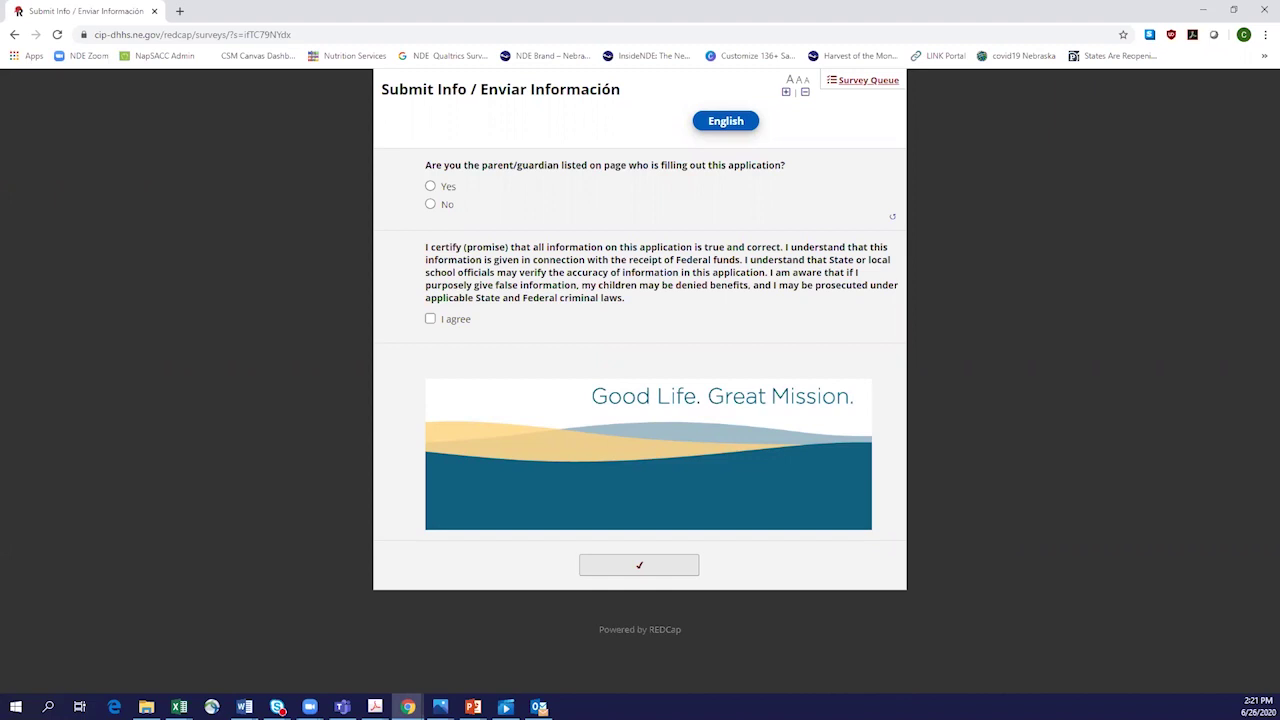
{"action": "left_click", "coordinate": [1252, 12]}
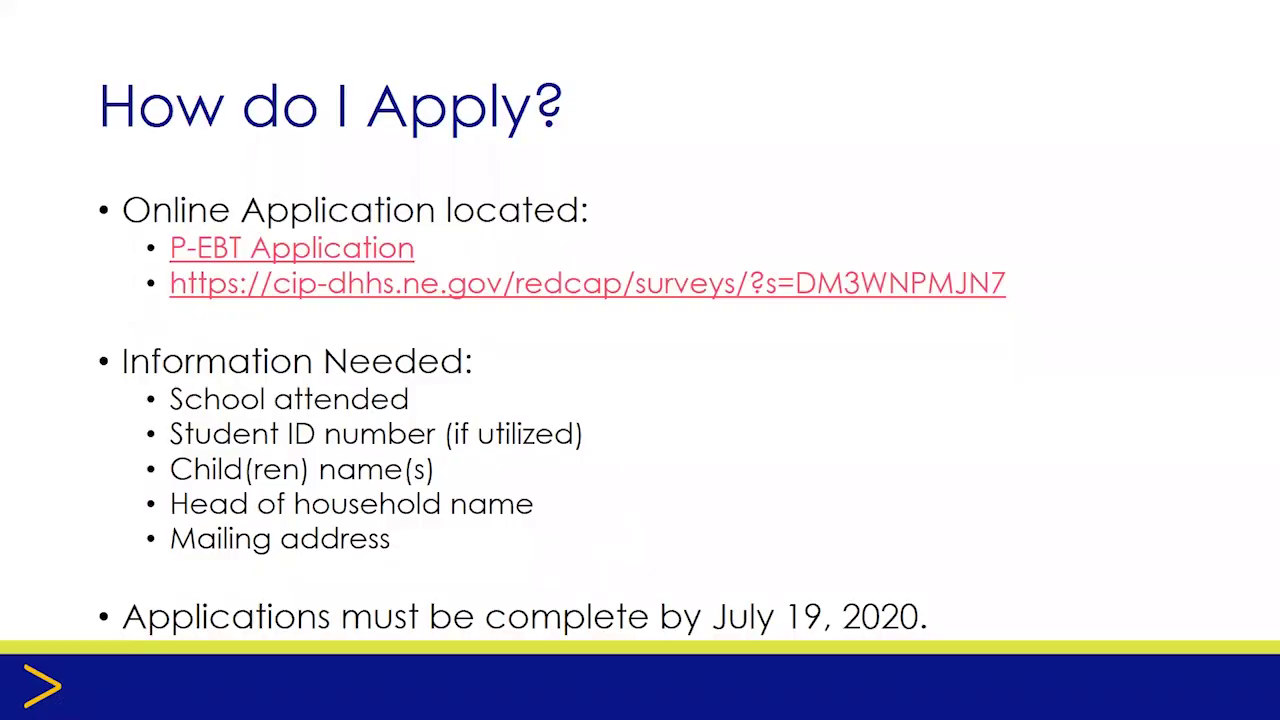